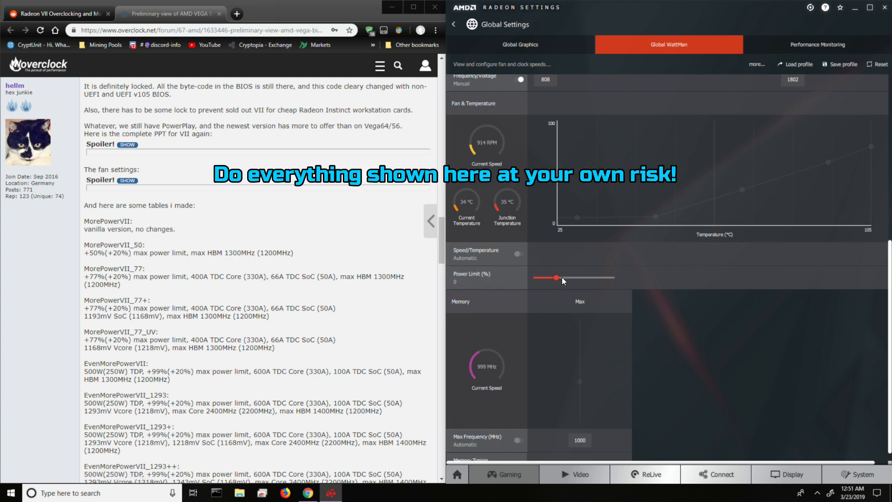
- Review the WattMan power limit settings and the forum descriptions of the MorePowerVII and MorePowerVII_50 tables
scroll(741, 320, "down", 1)
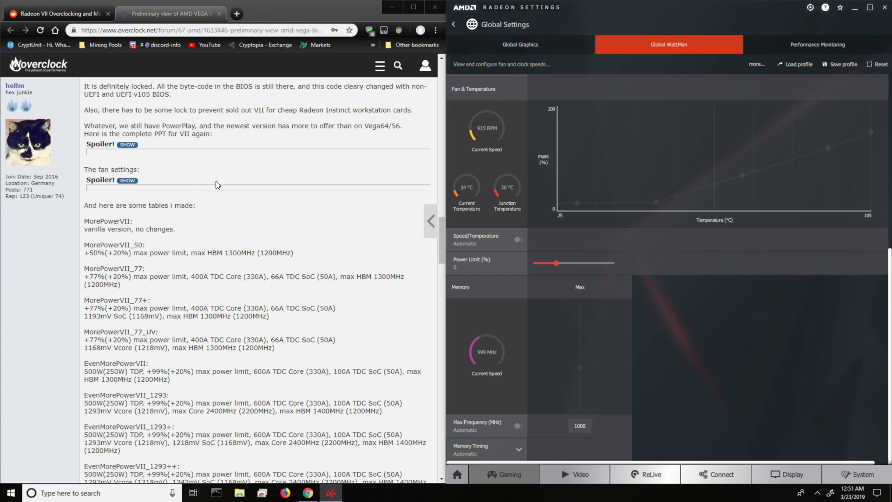
scroll(221, 187, "down", 1)
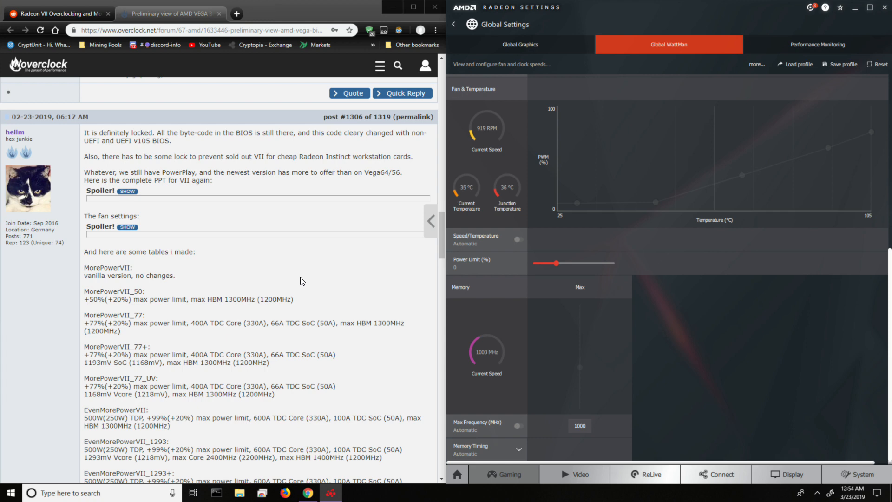
scroll(224, 140, "down", 4)
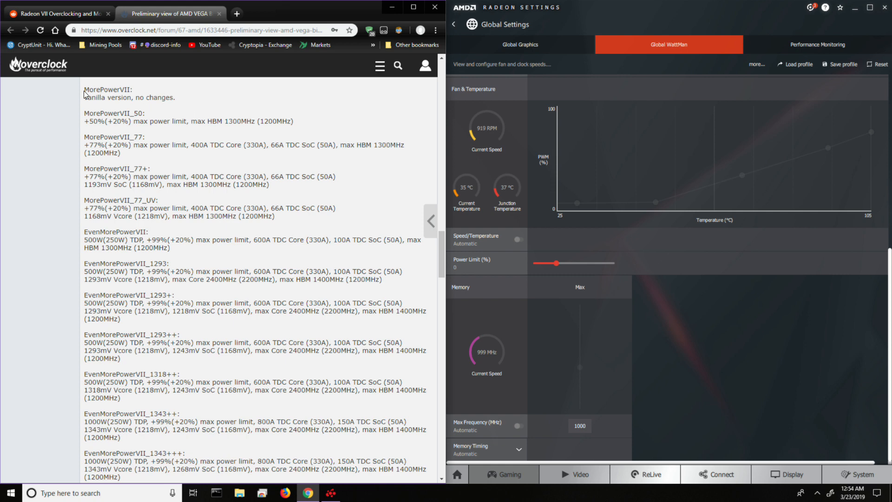
left_click_drag(84, 97, 173, 100)
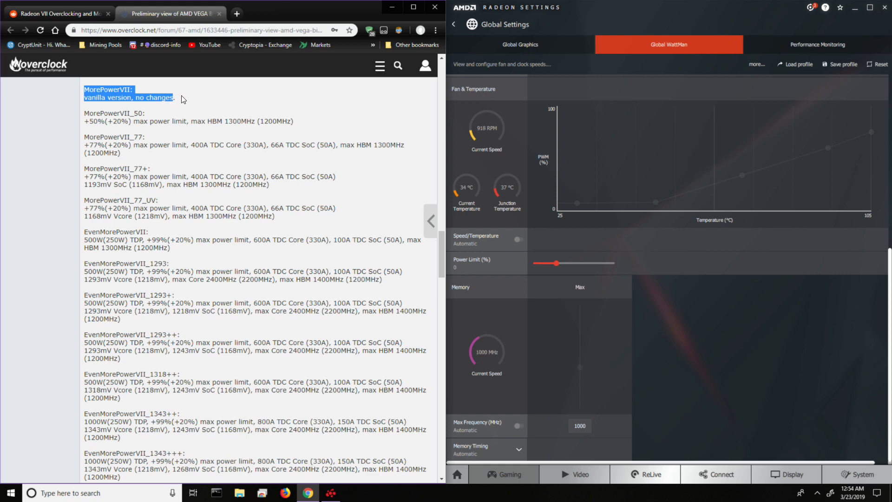
left_click(179, 102)
left_click_drag(178, 102, 82, 95)
left_click_drag(105, 121, 84, 121)
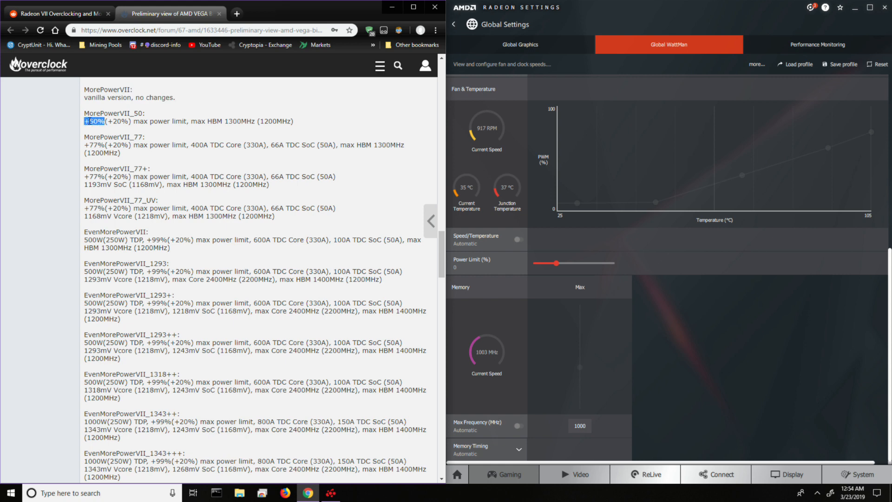
left_click_drag(176, 98, 84, 89)
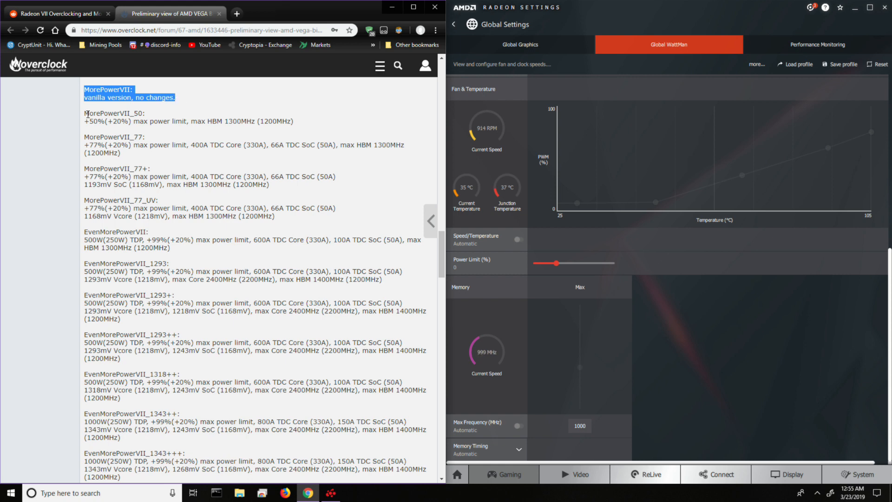
left_click_drag(84, 114, 254, 131)
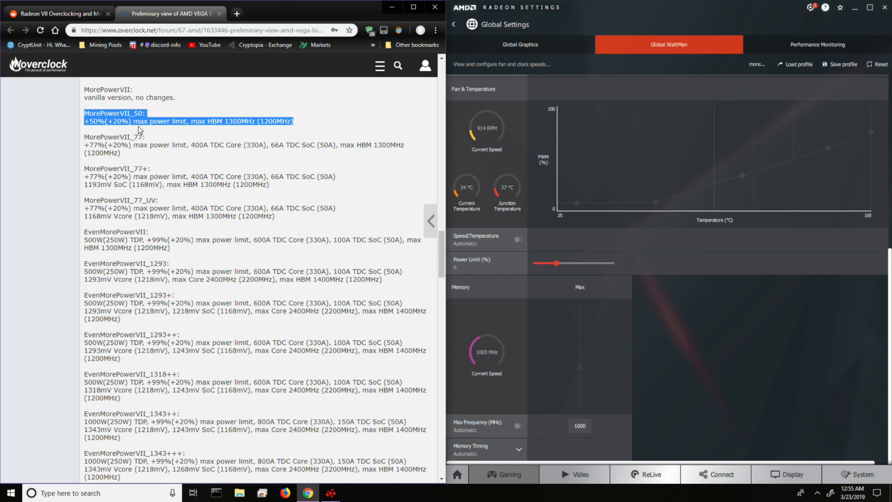
left_click(107, 122)
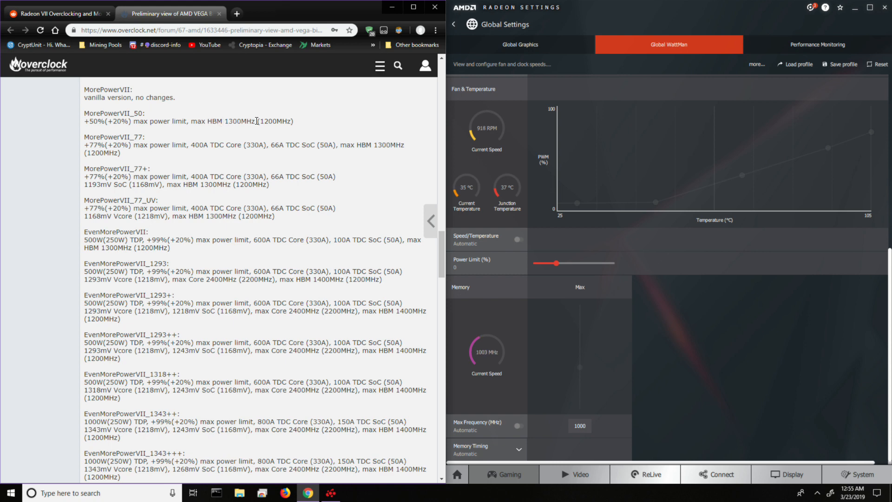
- Examine the power limit and max HBM values of MorePowerVII_50 and the current limits of MorePowerVII_77
left_click_drag(257, 122, 225, 123)
left_click_drag(257, 121, 294, 123)
left_click_drag(132, 123, 105, 123)
left_click_drag(257, 123, 293, 123)
left_click_drag(105, 123, 86, 122)
left_click_drag(225, 123, 252, 120)
left_click_drag(208, 146, 315, 147)
- Examine the EvenMorePowerVII_1293 core voltage and frequency limits and compare that table with MorePowerVII_50 and MorePowerVII_77
scroll(312, 154, "down", 1)
scroll(311, 153, "down", 1)
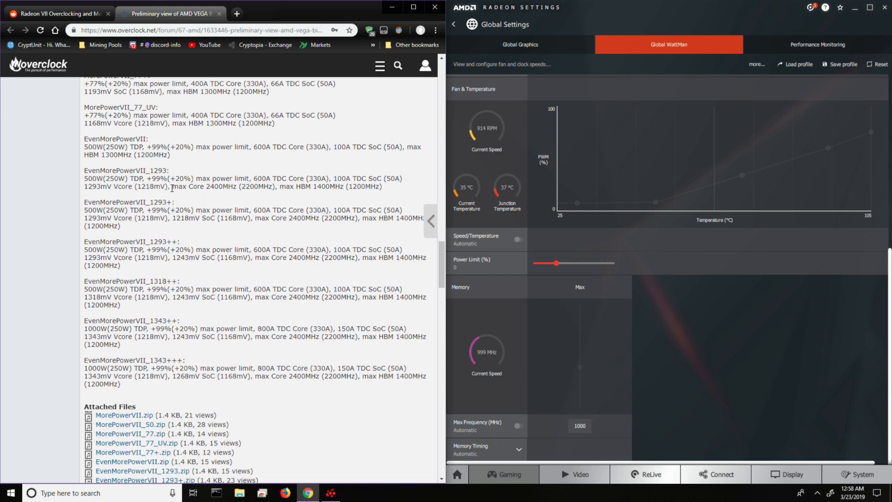
left_click_drag(170, 186, 237, 186)
left_click_drag(132, 186, 88, 187)
left_click_drag(164, 187, 138, 186)
scroll(249, 265, "up", 1)
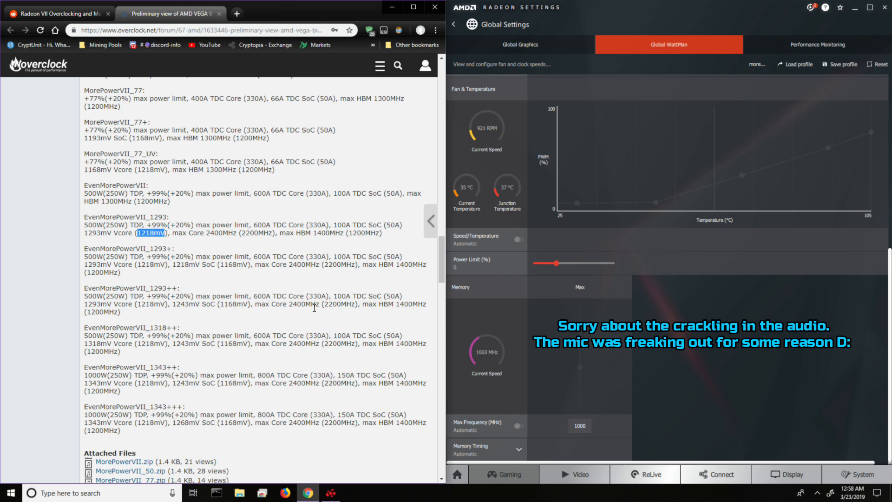
scroll(314, 307, "up", 1)
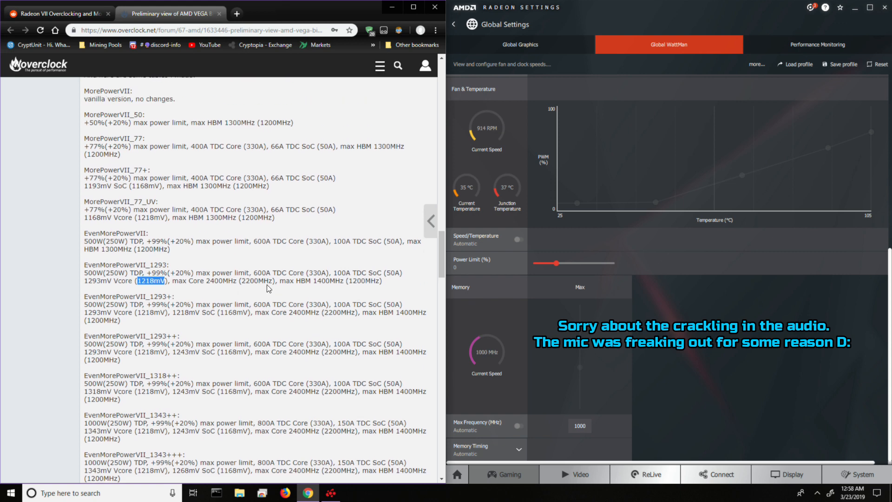
scroll(269, 290, "up", 2)
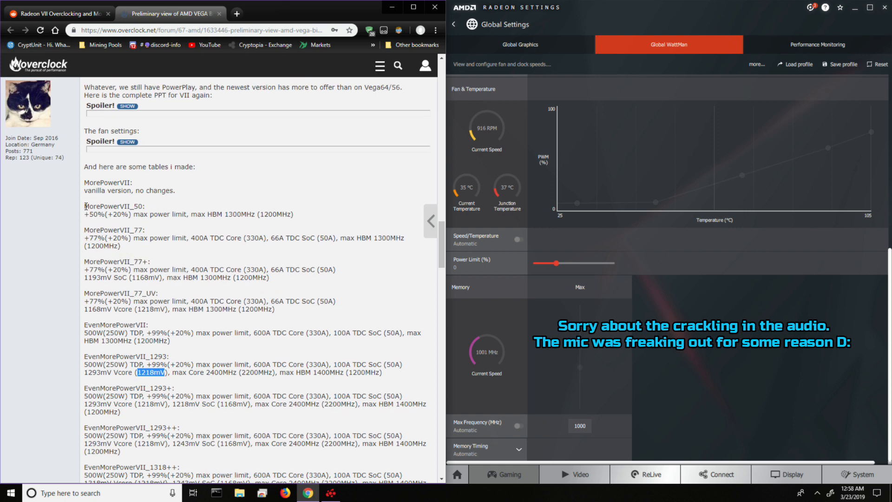
left_click_drag(85, 206, 298, 220)
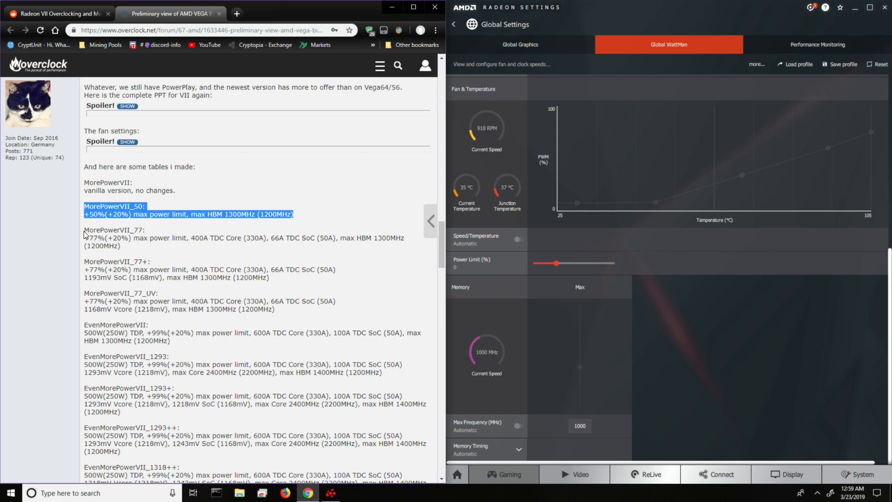
left_click_drag(84, 230, 373, 255)
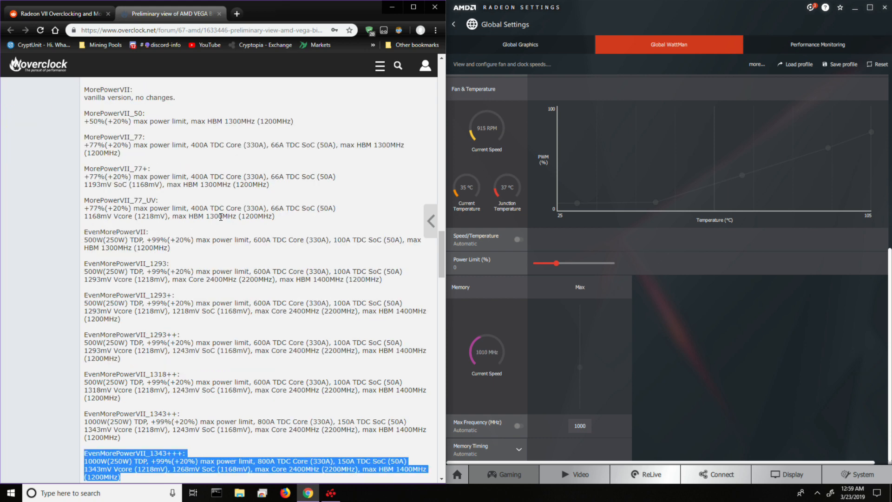
- Download MorePowerVII.zip and MorePowerVII_50.zip from the forum post's attached files
scroll(230, 216, "down", 4)
scroll(230, 214, "down", 1)
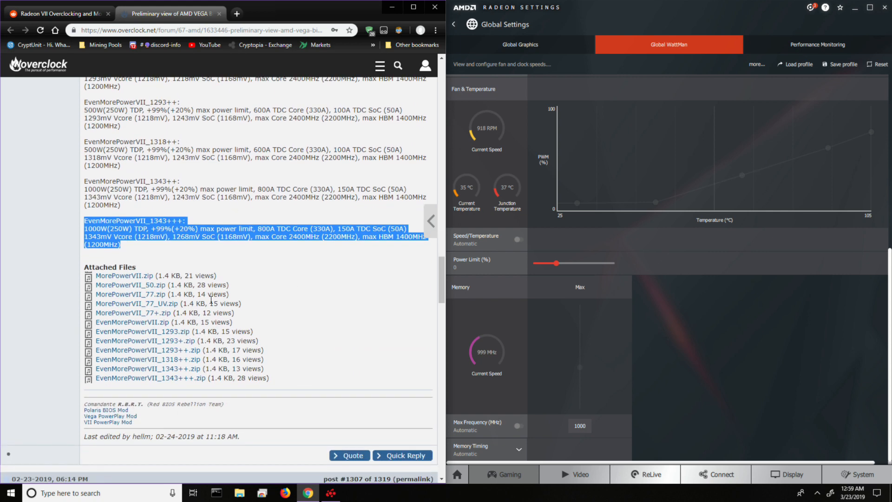
left_click(46, 280)
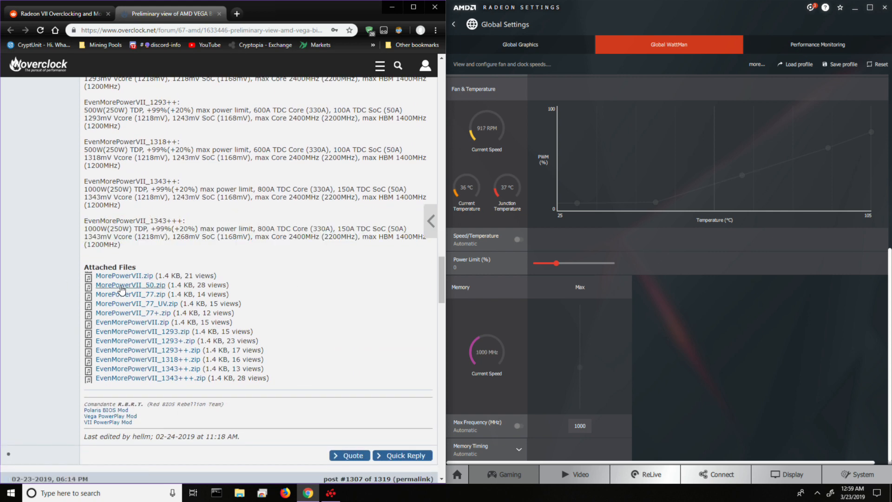
left_click(144, 279)
left_click(148, 287)
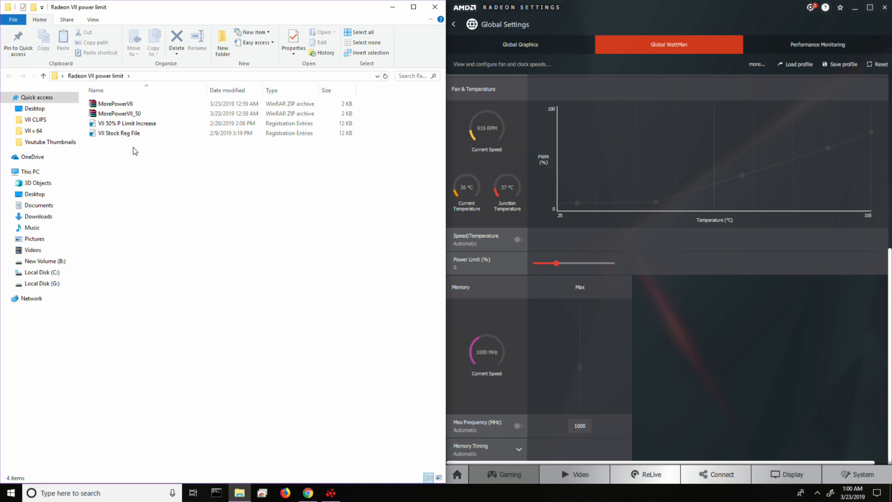
- Extract the MorePowerVII and MorePowerVII_50 archives into the Radeon VII power limit folder
left_click(132, 105)
right_click(142, 104)
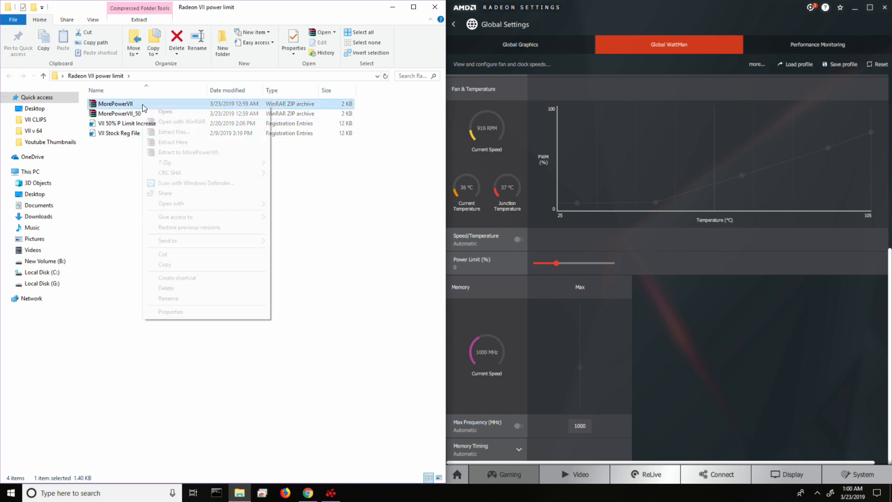
left_click(174, 142)
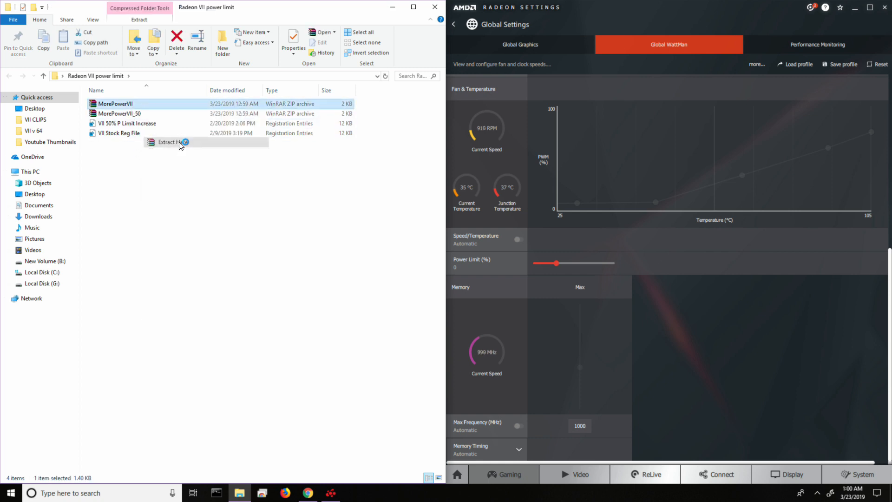
left_click(139, 125)
right_click(135, 123)
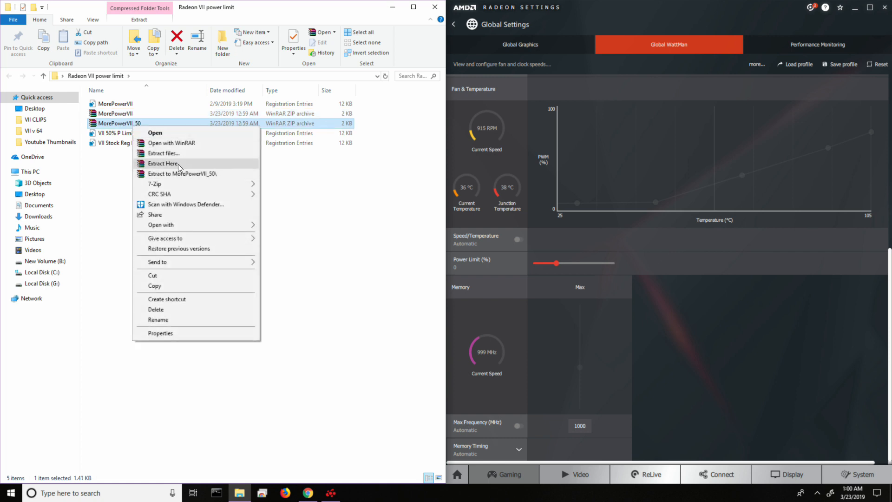
left_click(176, 163)
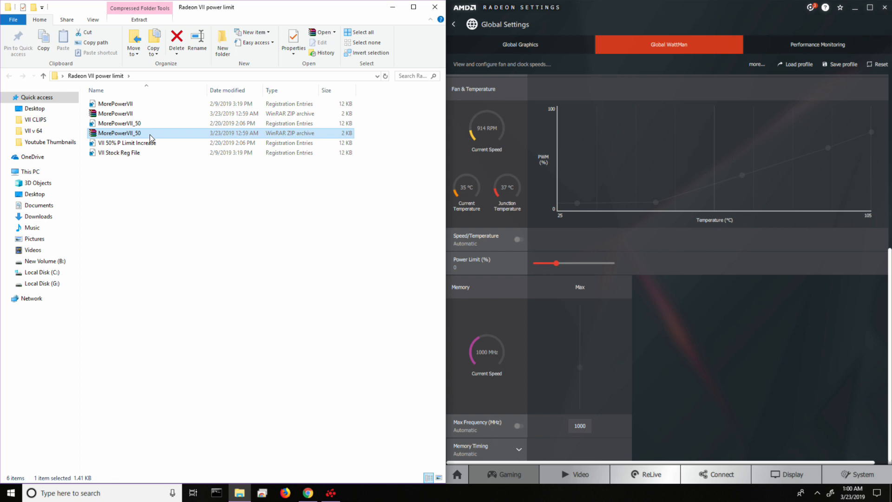
- Delete the MorePowerVII and MorePowerVII_50 ZIP archives from the folder
left_click(129, 115)
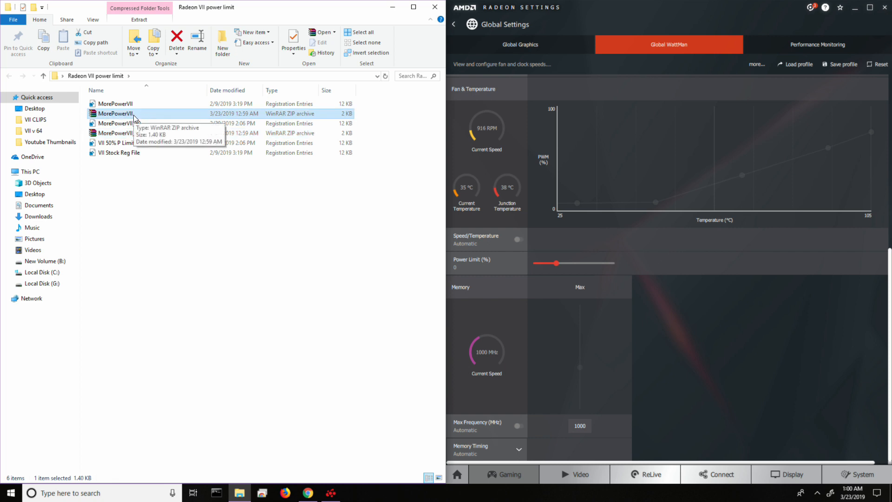
key("Delete")
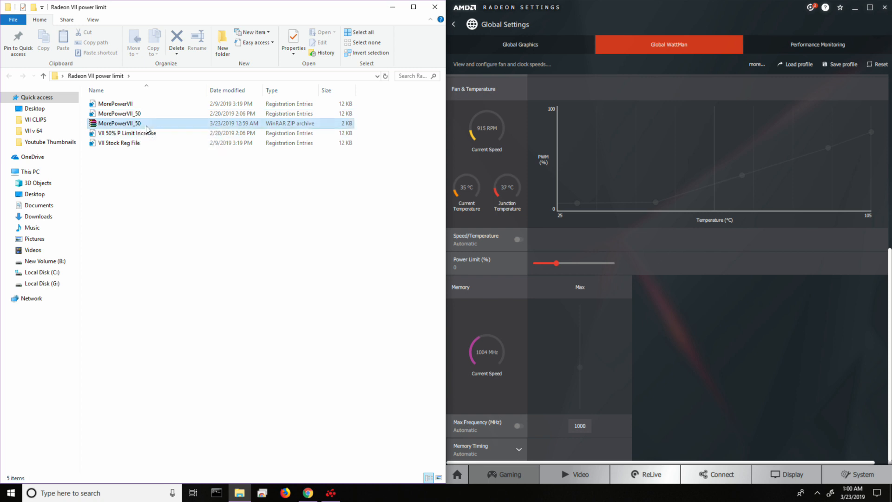
key("Delete")
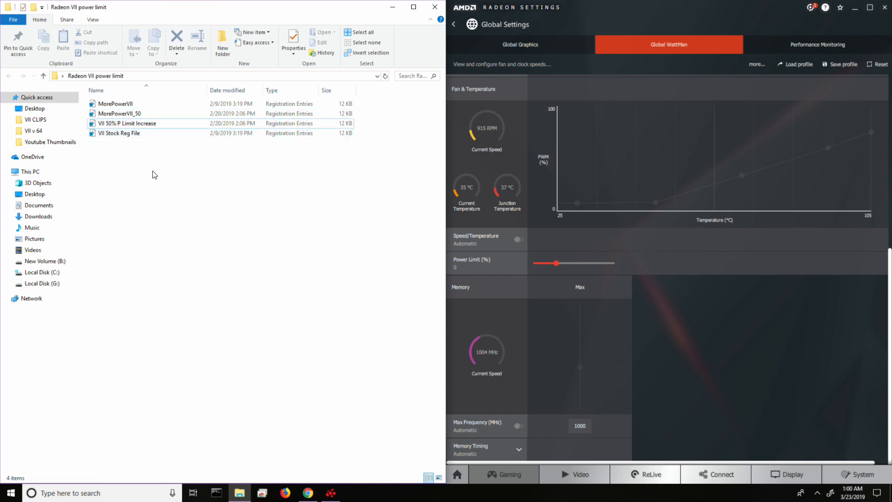
- Delete the extracted MorePowerVII and MorePowerVII_50 registry files, keeping VII 50% P Limit Increase and VII Stock Reg File
left_click(118, 114)
left_click(181, 104, "shift")
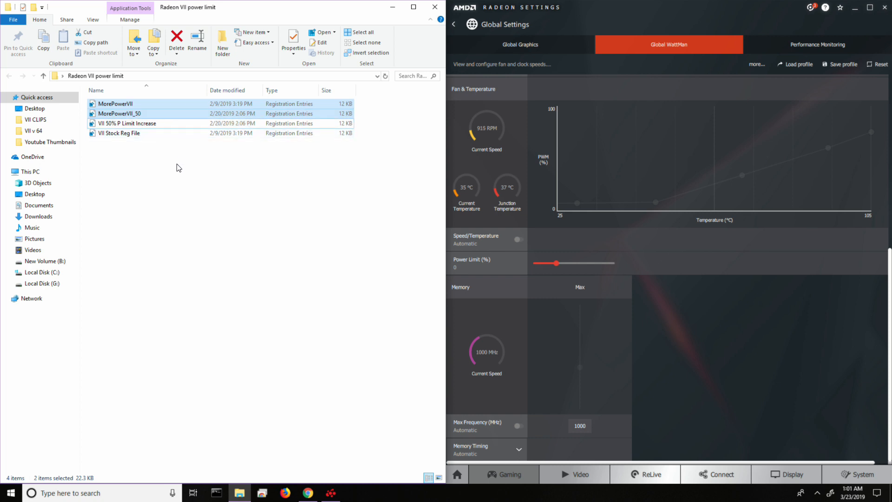
left_click(148, 134)
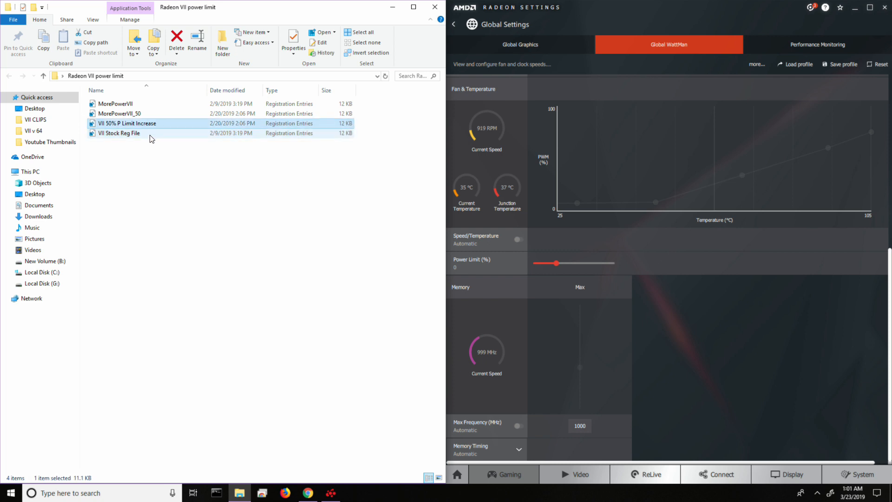
left_click(154, 124)
left_click_drag(82, 113, 122, 103)
key("Delete")
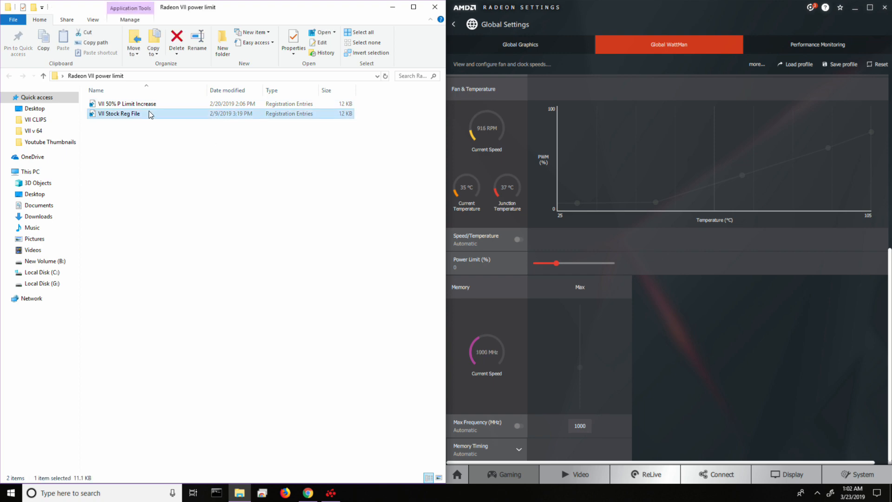
- Open VII Stock Reg File for editing in Notepad and place it beside the folder window
right_click(151, 114)
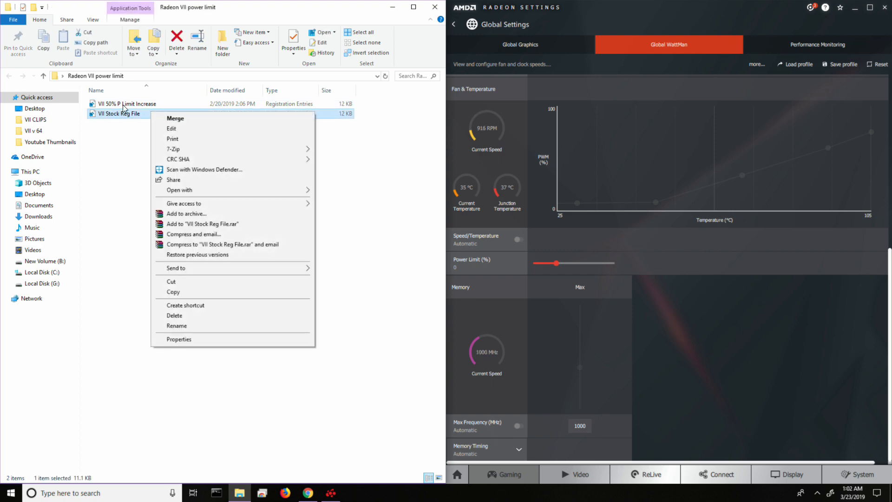
left_click(178, 128)
key("super+Right")
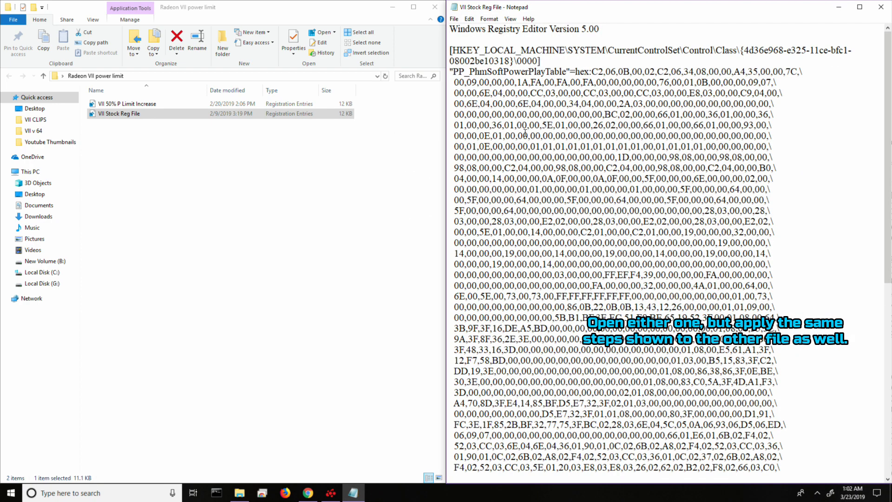
- Examine the PP_PhmSoftPowerPlayTable hex data and the registry key path above it
left_click_drag(506, 104, 720, 276)
left_click(793, 137)
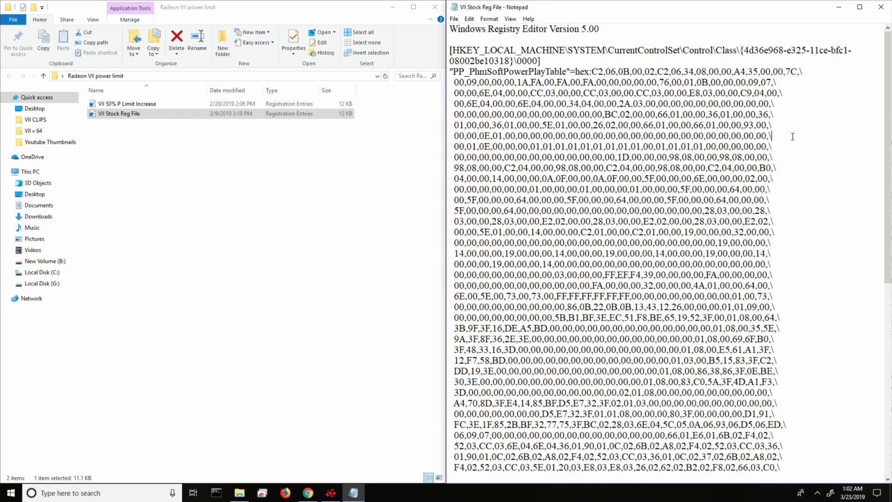
left_click_drag(450, 71, 797, 470)
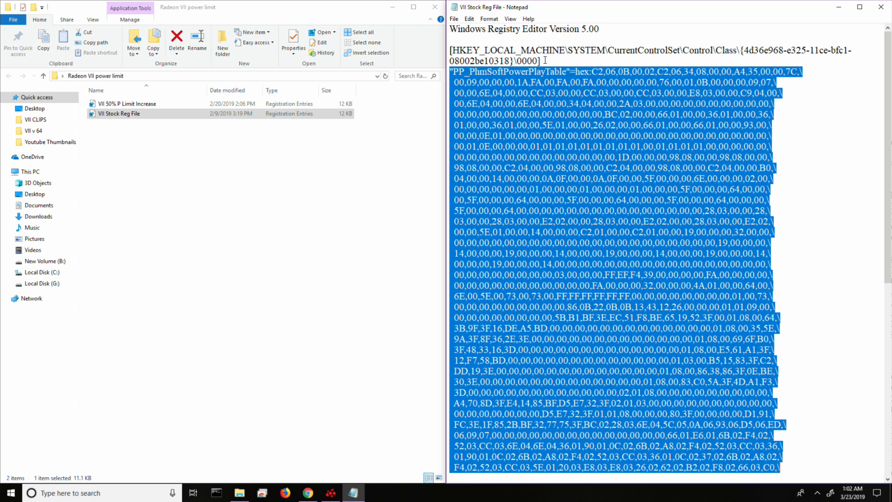
left_click_drag(545, 60, 450, 51)
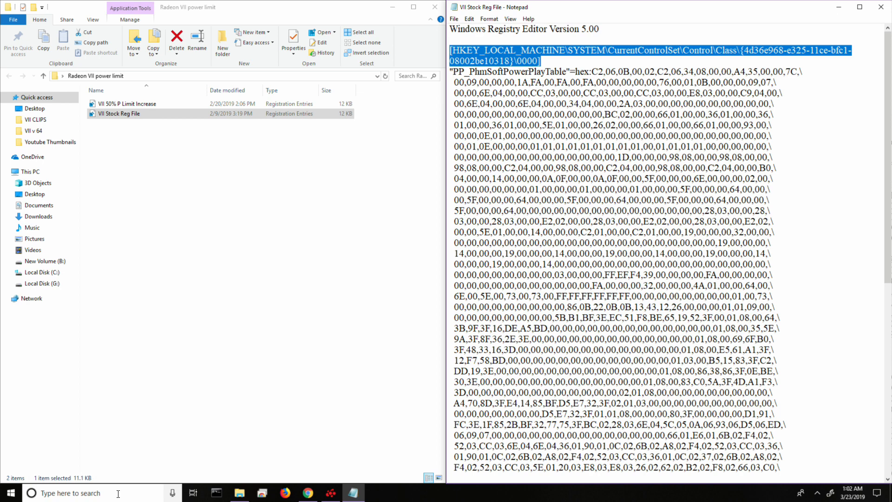
- Open the Registry Editor through the Run dialog with regedit and place it beside the Notepad file
key("super")
type("run")
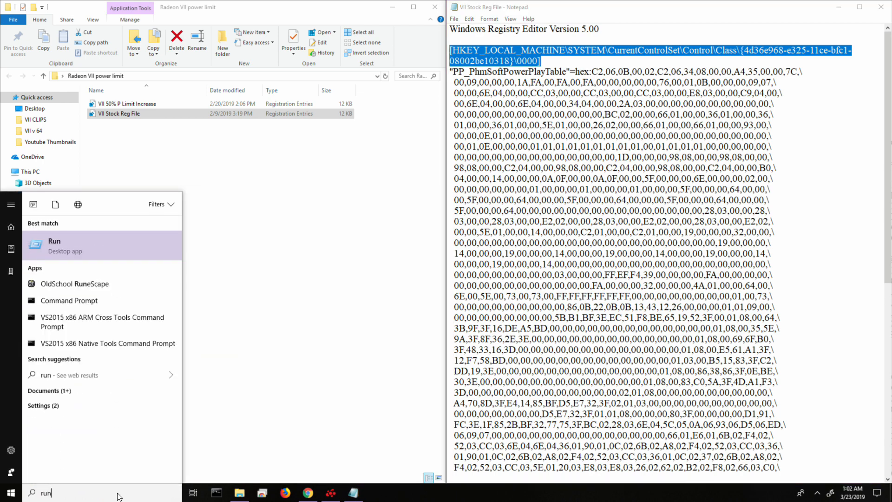
key("Return")
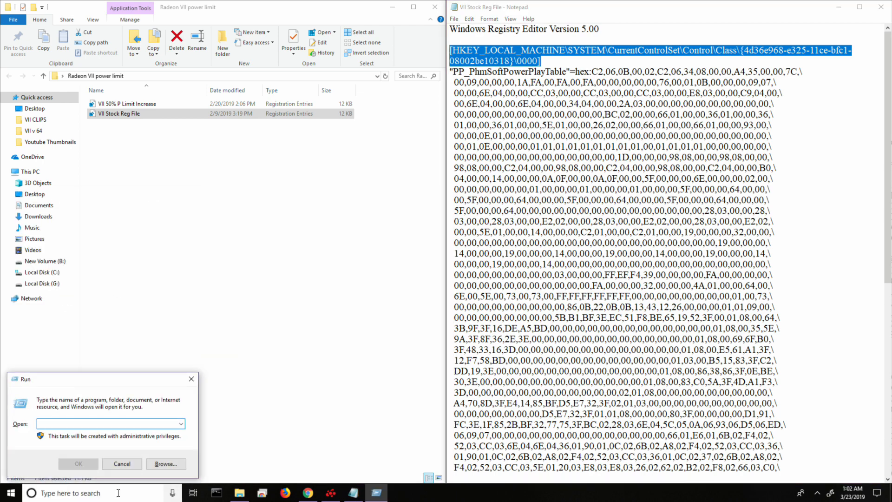
type("regedit")
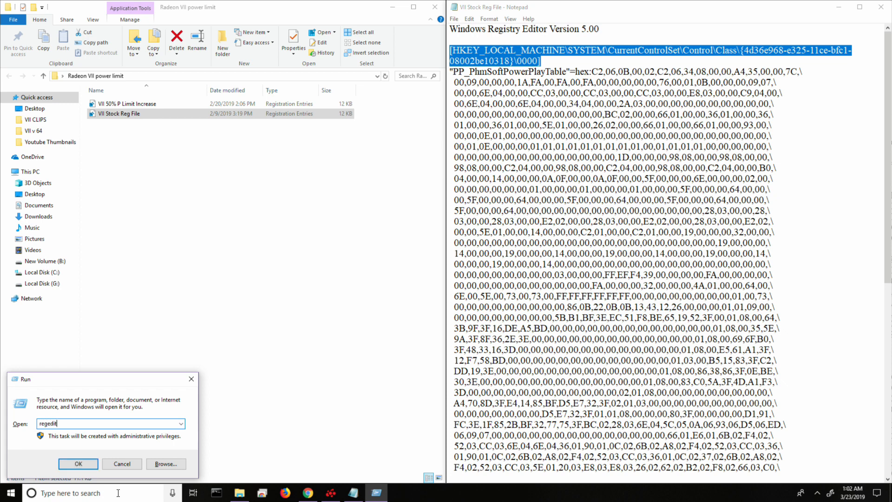
key("Return")
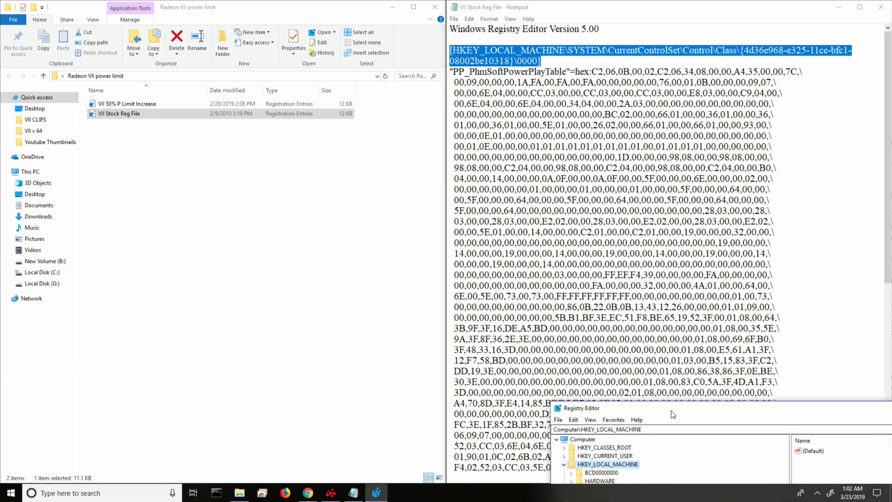
left_click_drag(670, 421, 0, 150)
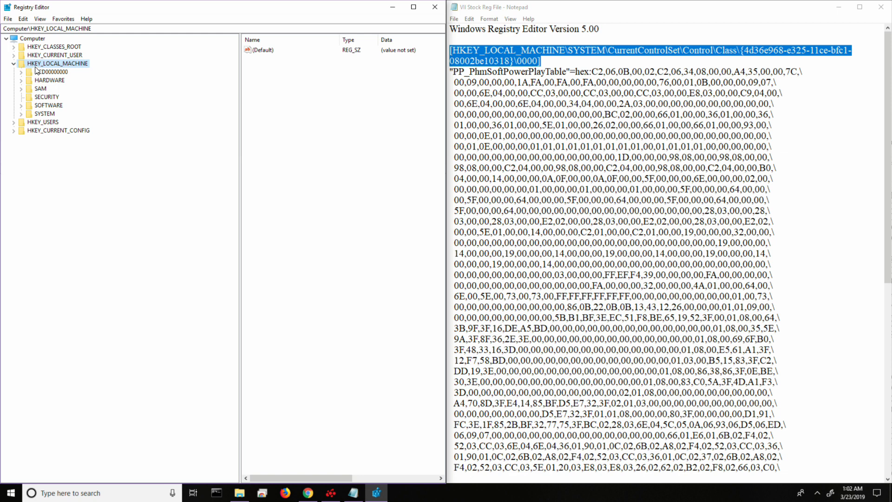
- Go to HKEY_LOCAL_MACHINE\SYSTEM\CurrentControlSet\Control\Class\{4d36e968-e325-11ce-bfc1-08002be10318} and compare it with the key path in the Notepad file
left_click(22, 114)
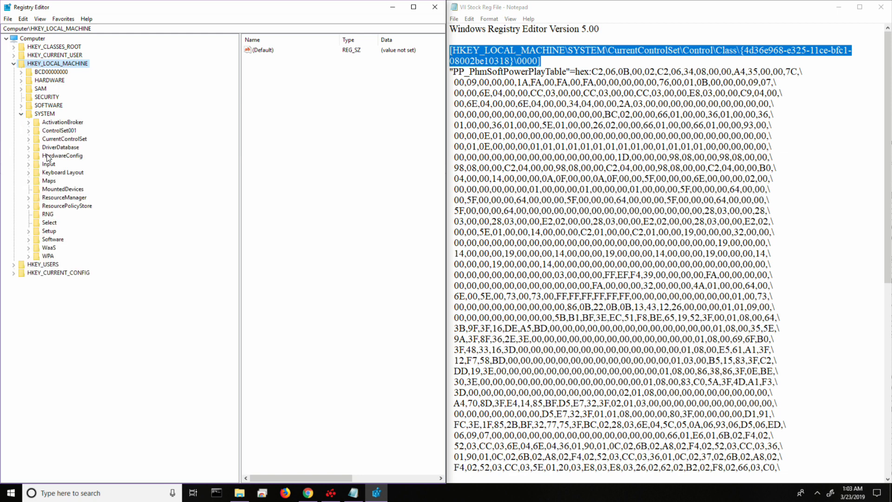
left_click(28, 139)
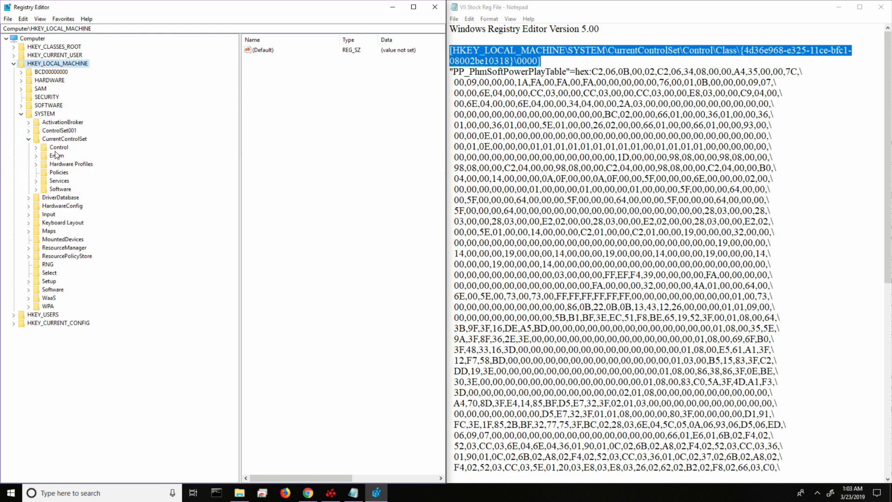
left_click(37, 148)
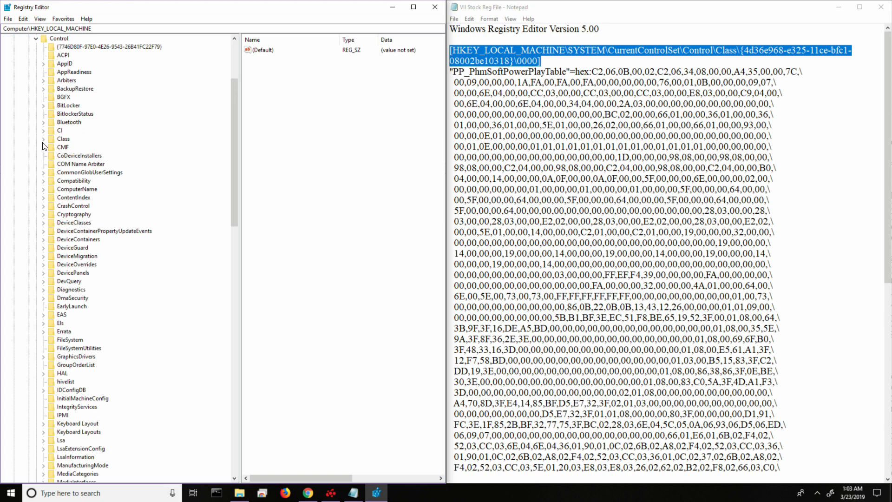
left_click(44, 139)
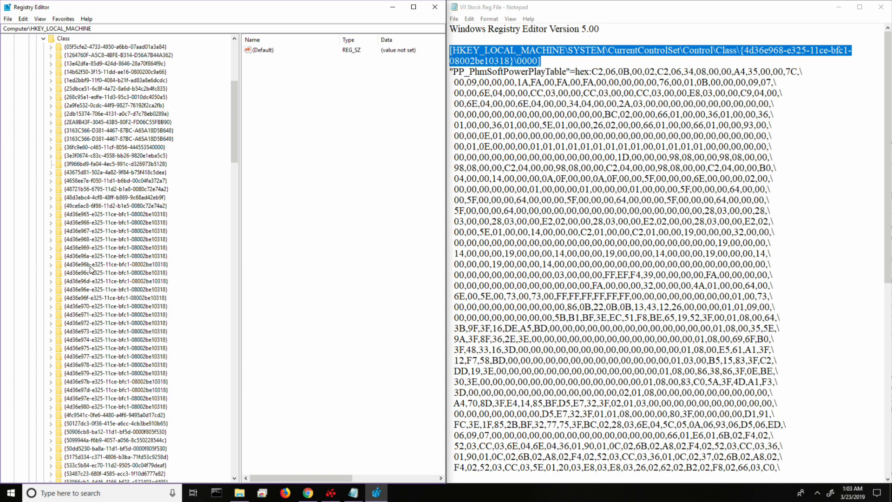
left_click(98, 240)
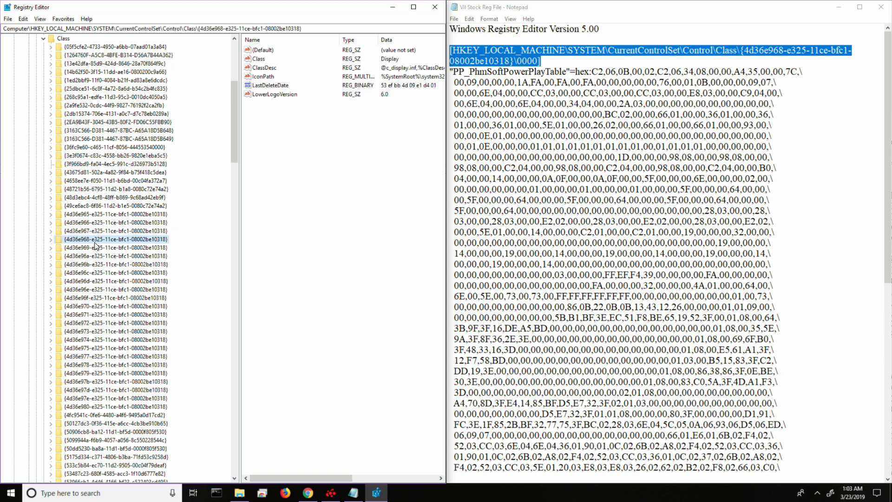
left_click(845, 43)
left_click_drag(746, 50, 815, 50)
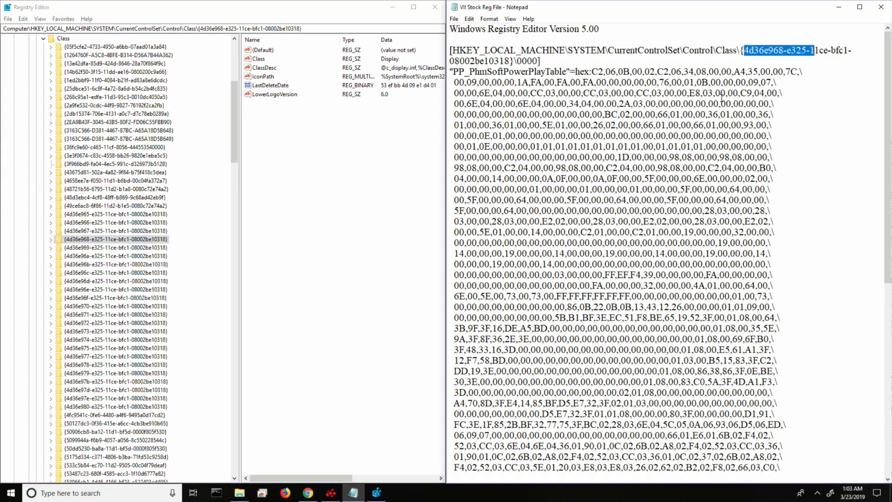
- Open the 0000 subkey and find its DriverDesc value to check which graphics card it belongs to
left_click(51, 239)
left_click(80, 250)
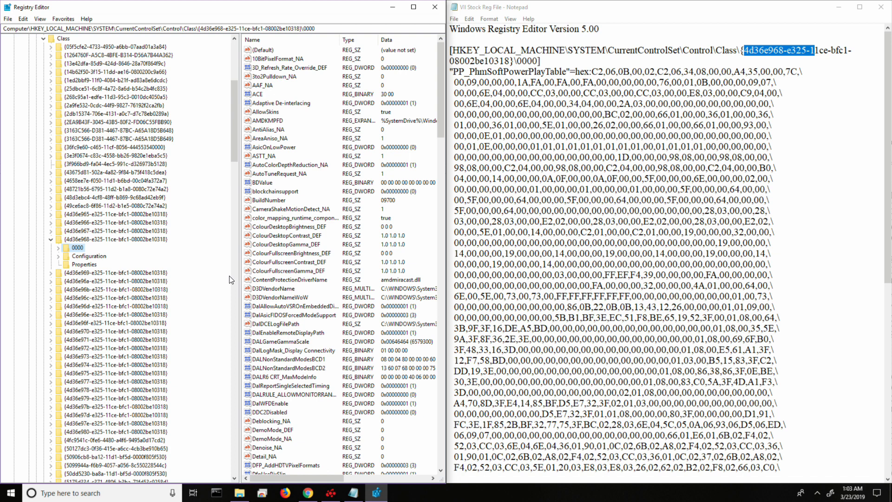
left_click_drag(306, 475, 258, 471)
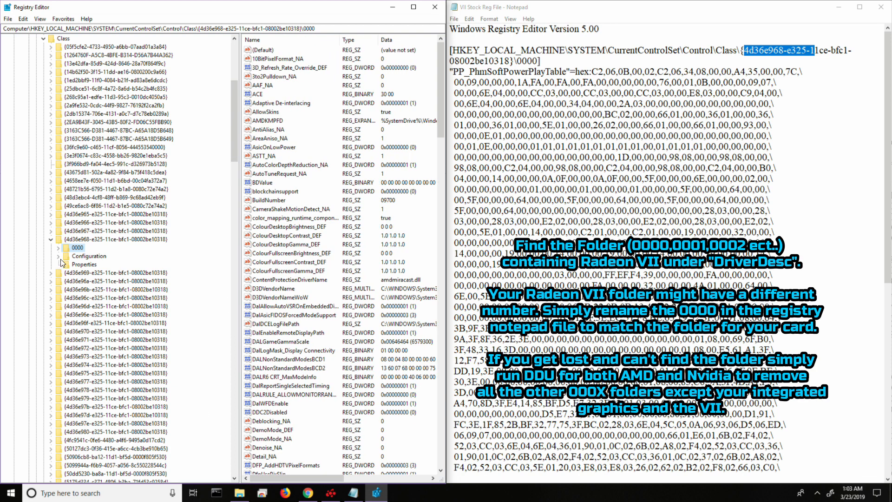
scroll(309, 245, "down", 8)
scroll(308, 230, "down", 3)
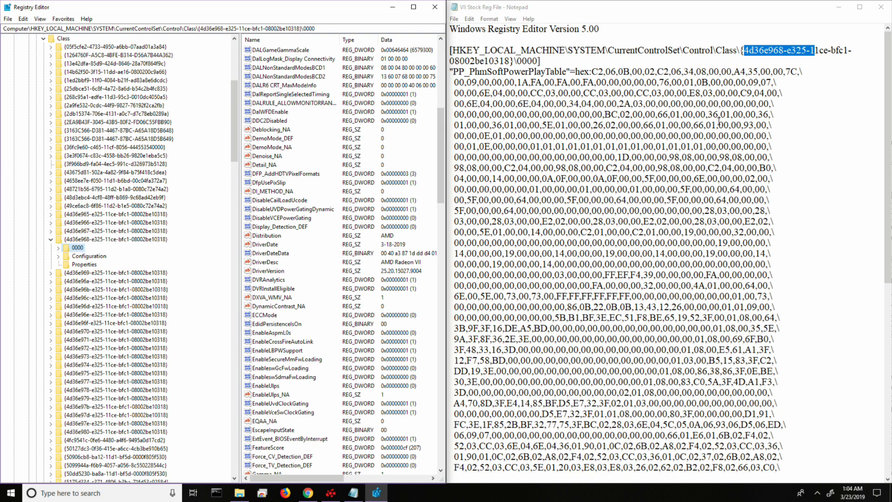
- Check the key number ending the file's registry path in Notepad against the Registry Editor subkey
left_click_drag(538, 61, 517, 61)
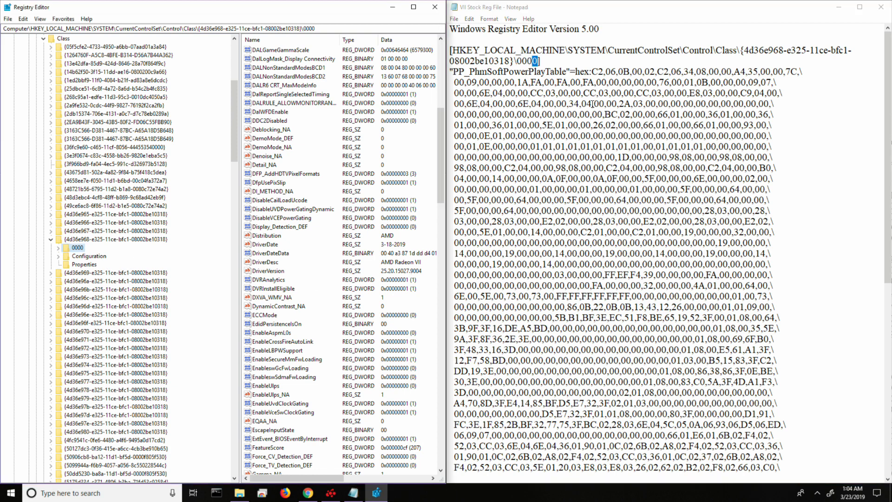
left_click(552, 61)
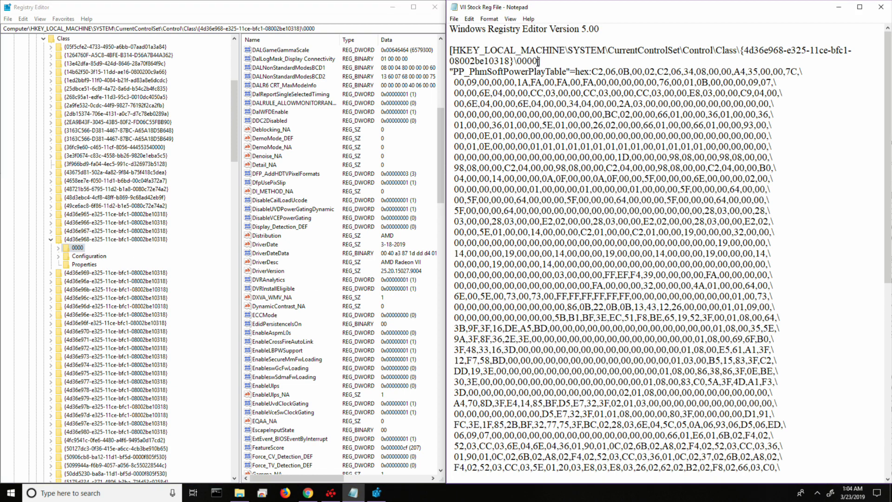
left_click_drag(538, 61, 519, 64)
left_click_drag(451, 71, 784, 432)
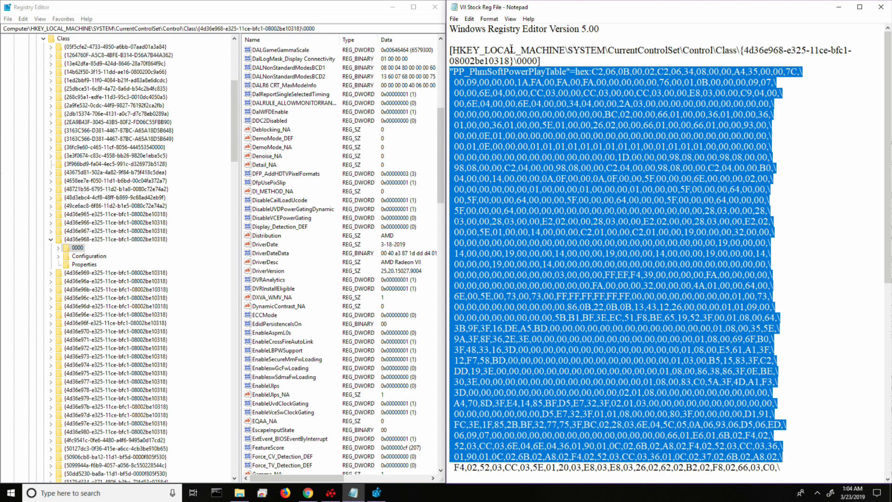
left_click_drag(548, 61, 451, 50)
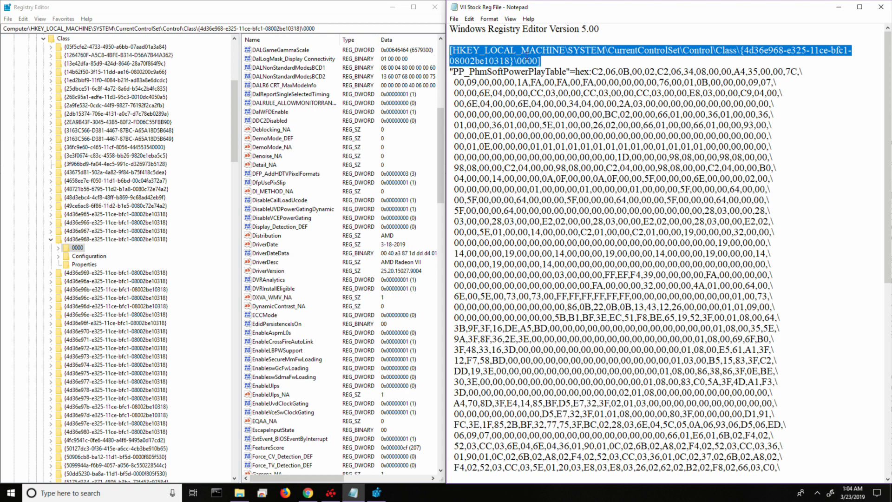
left_click(616, 80)
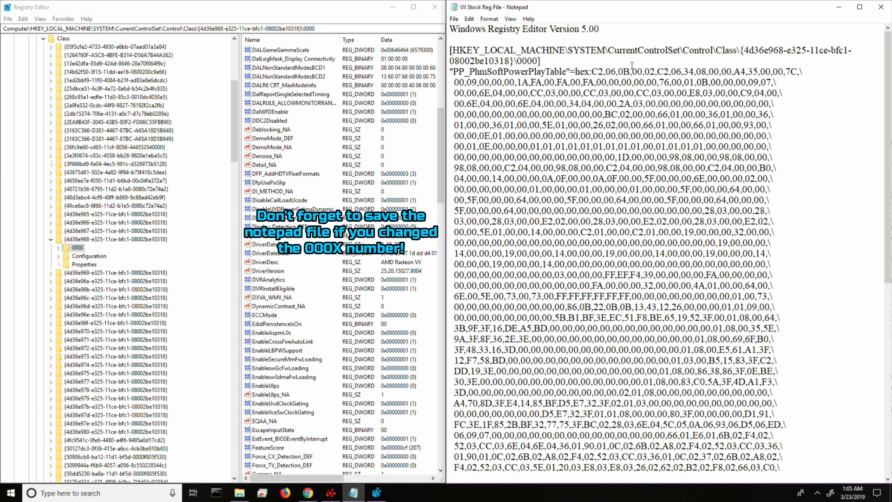
- Close VII Stock Reg File in Notepad without saving and place the Registry Editor beside the Radeon VII power limit folder
left_click(882, 7)
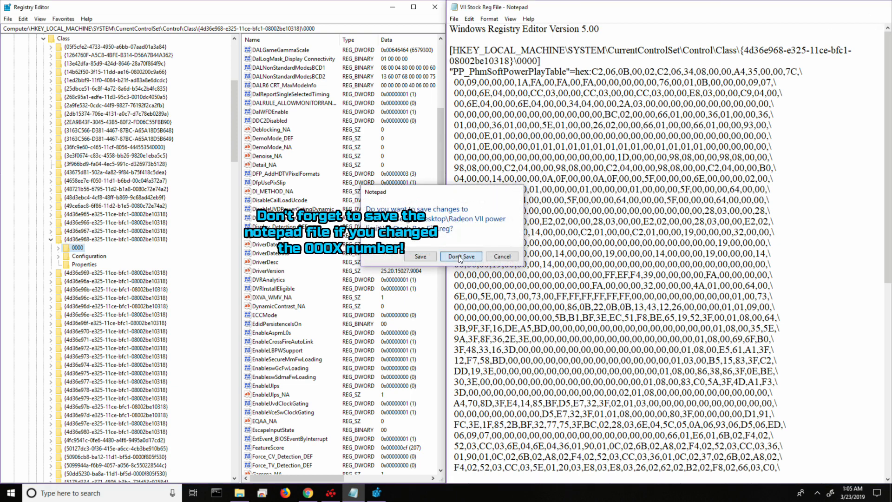
left_click(459, 256)
left_click(855, 7)
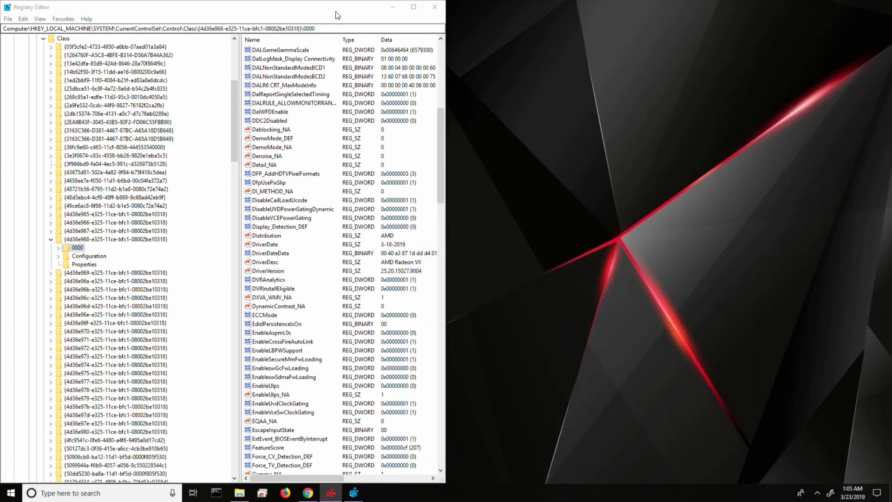
left_click_drag(335, 12, 891, 61)
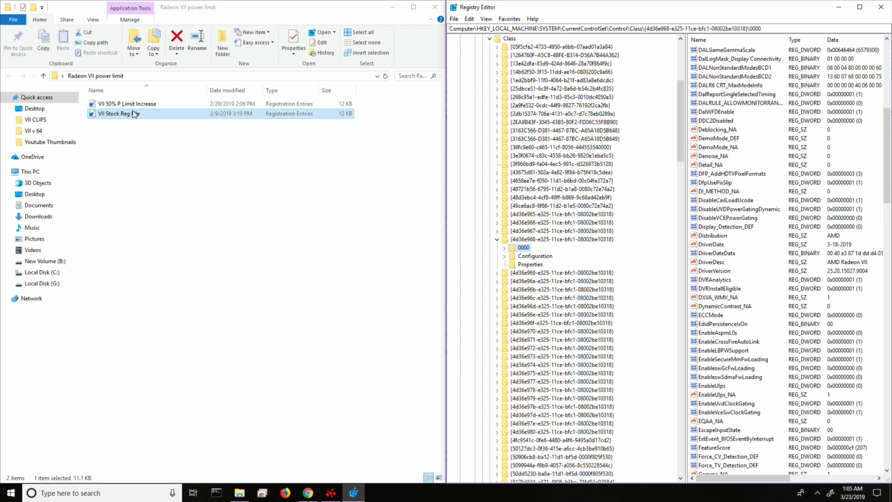
- Merge the VII 50% P Limit Increase file into the registry
left_click(107, 105)
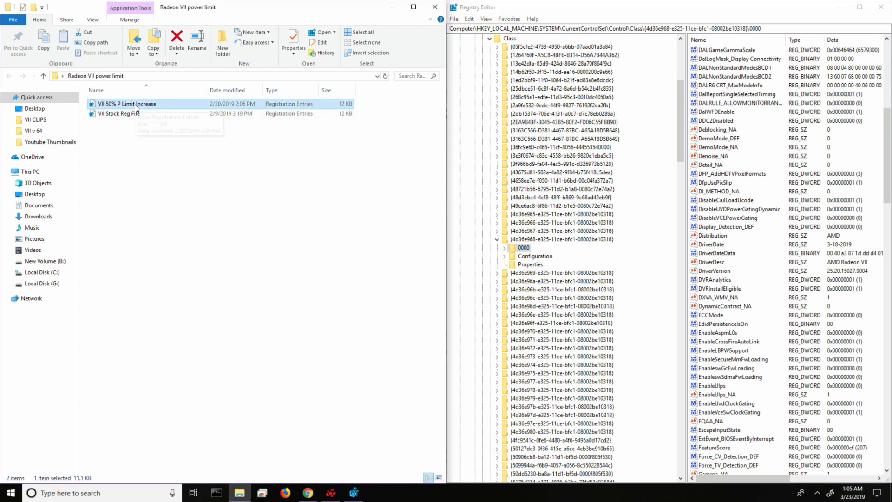
double_click(185, 105)
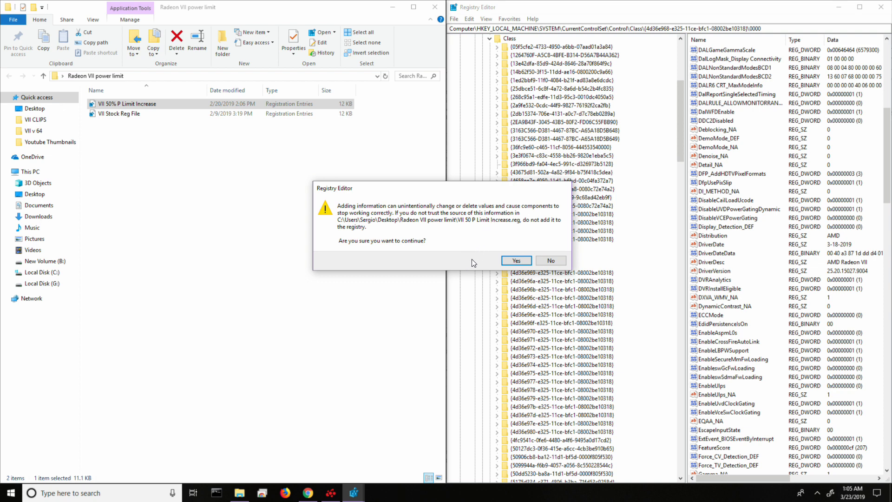
left_click(513, 263)
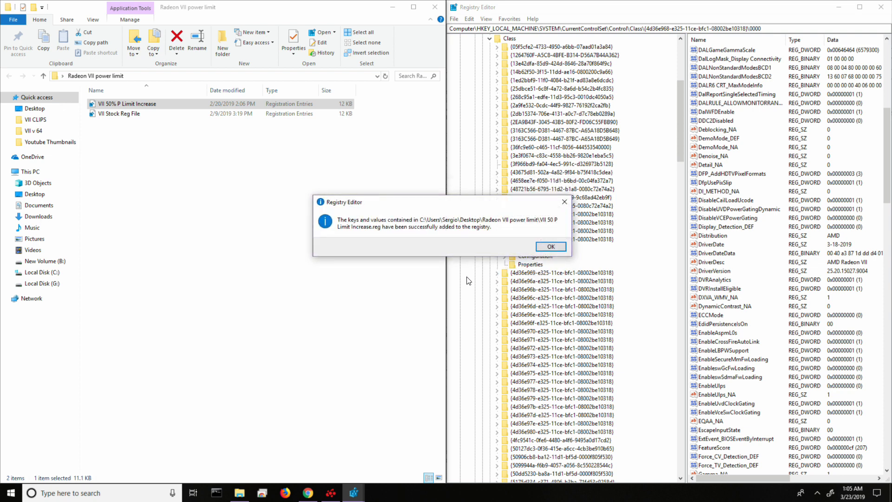
left_click(560, 248)
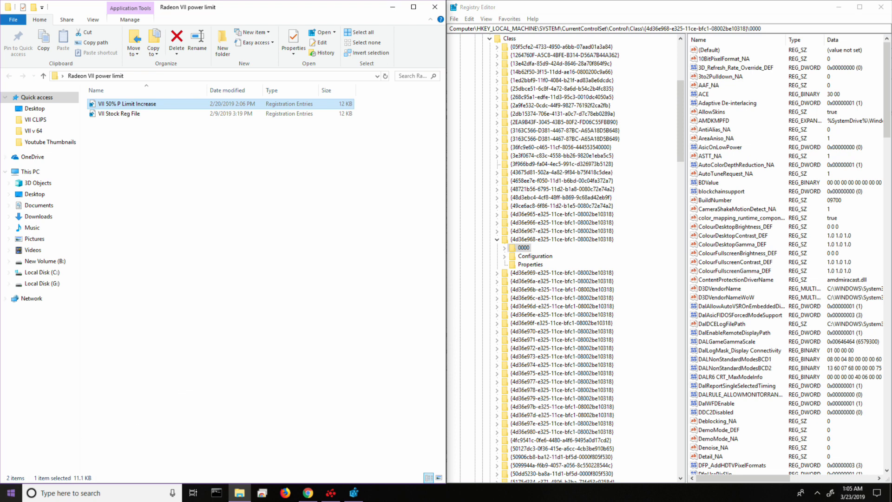
- View the device actions for the AMD Radeon VII display adapter in Device Manager, and minimize Device Manager
right_click(10, 492)
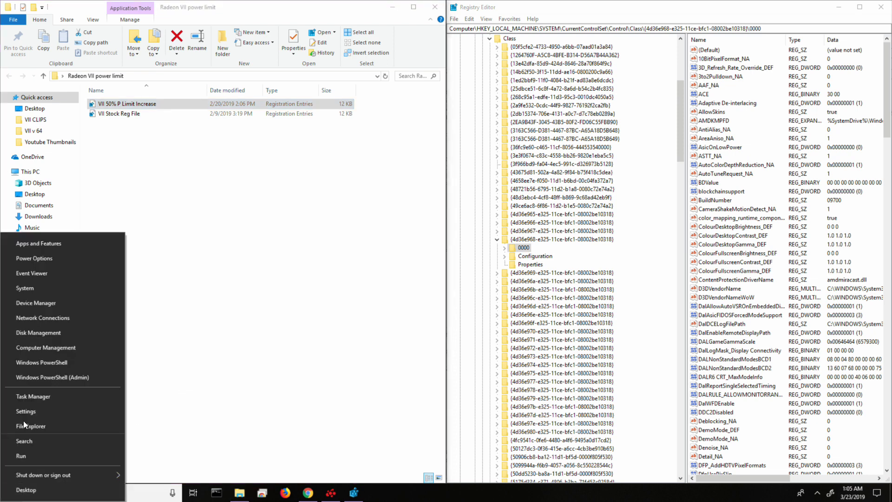
left_click(43, 305)
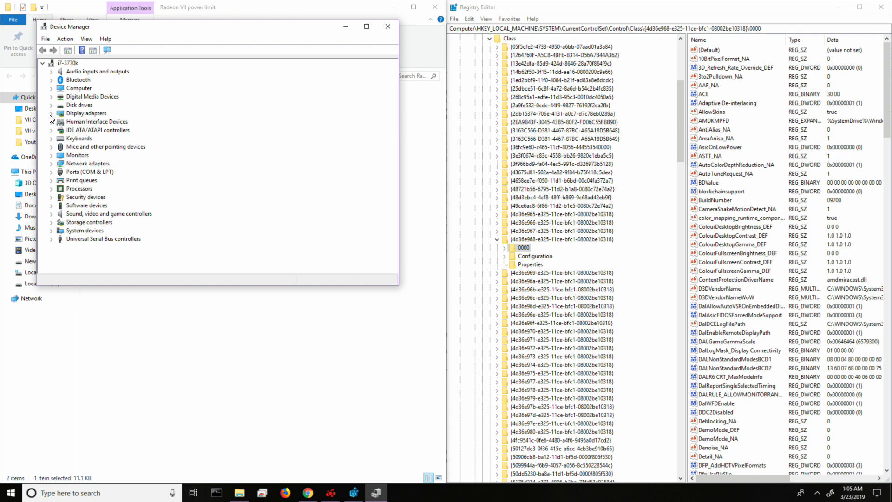
left_click(52, 114)
right_click(92, 122)
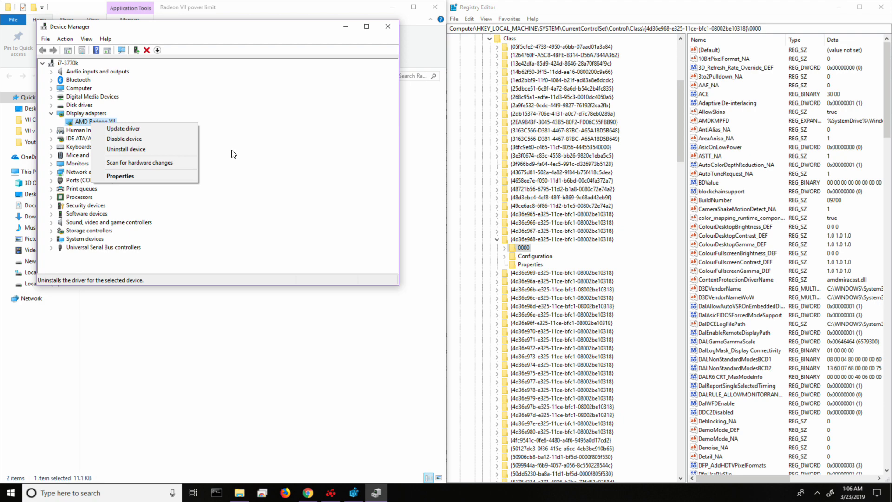
left_click(345, 27)
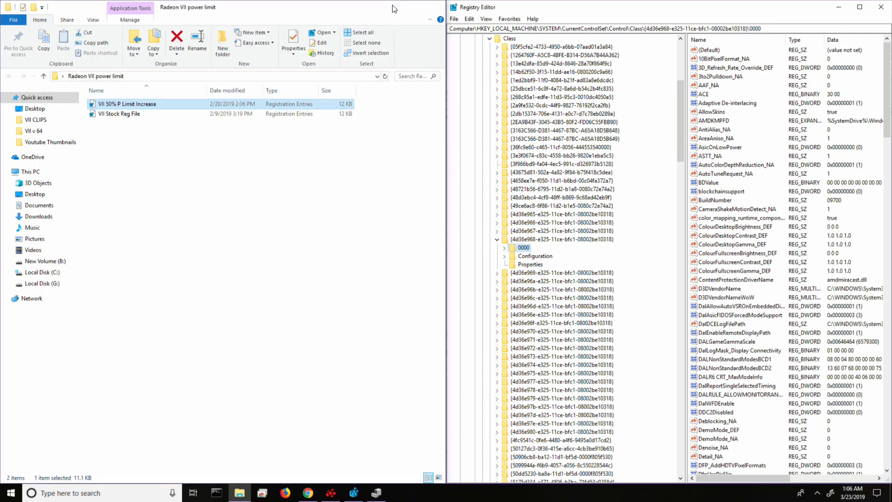
- Open Radeon Settings at Global WattMan and raise Power Limit (%) to 50
left_click(395, 9)
right_click(240, 151)
left_click(269, 159)
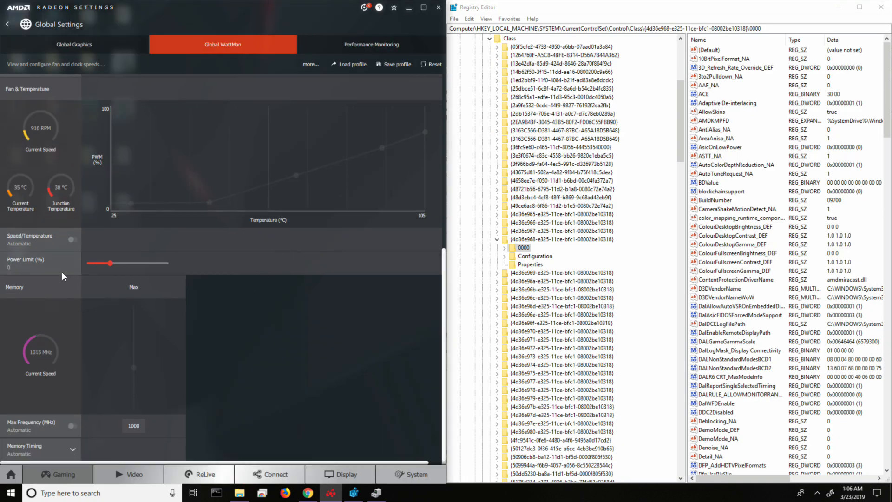
left_click_drag(111, 269, 190, 274)
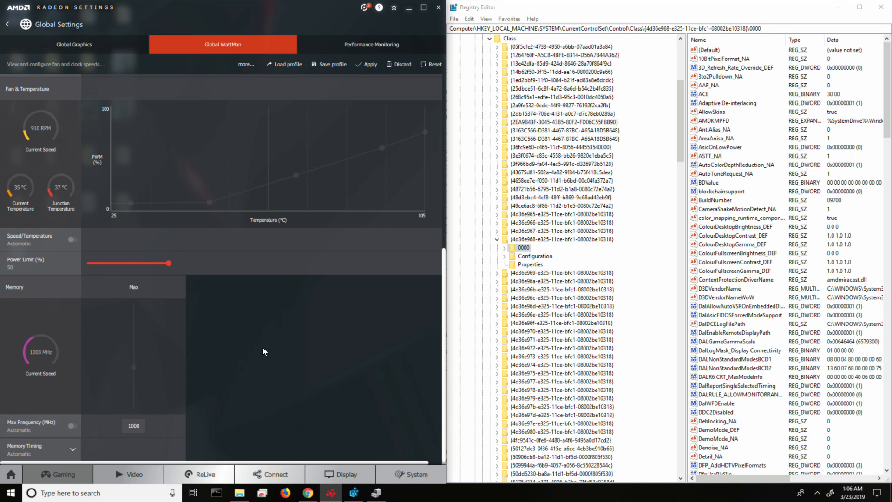
- Close Radeon Settings and select VII Stock Reg File in the Radeon VII power limit folder
left_click(439, 7)
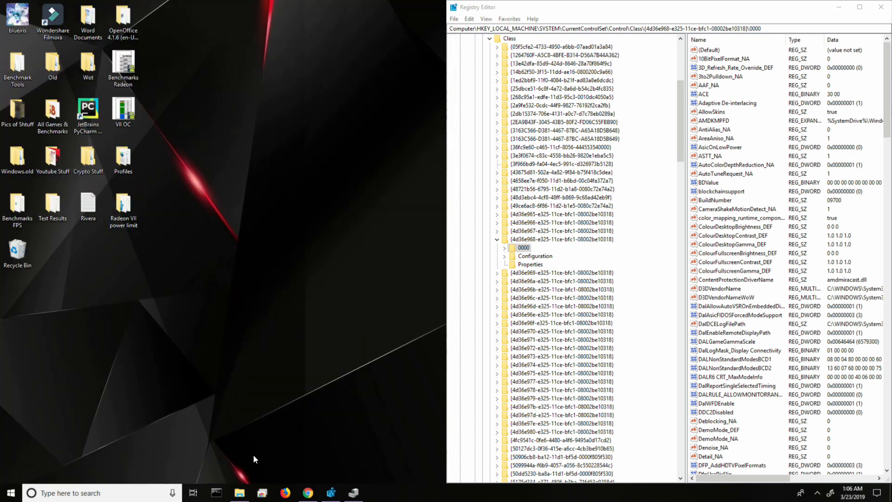
left_click(240, 493)
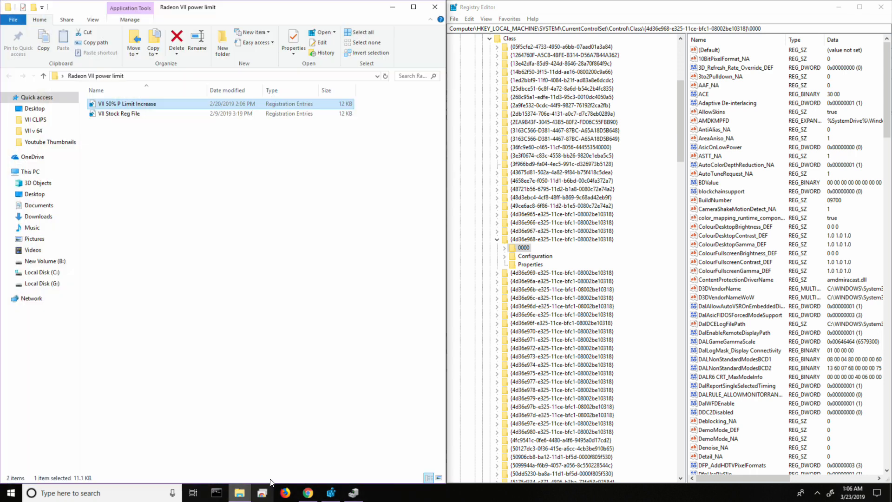
left_click(121, 114)
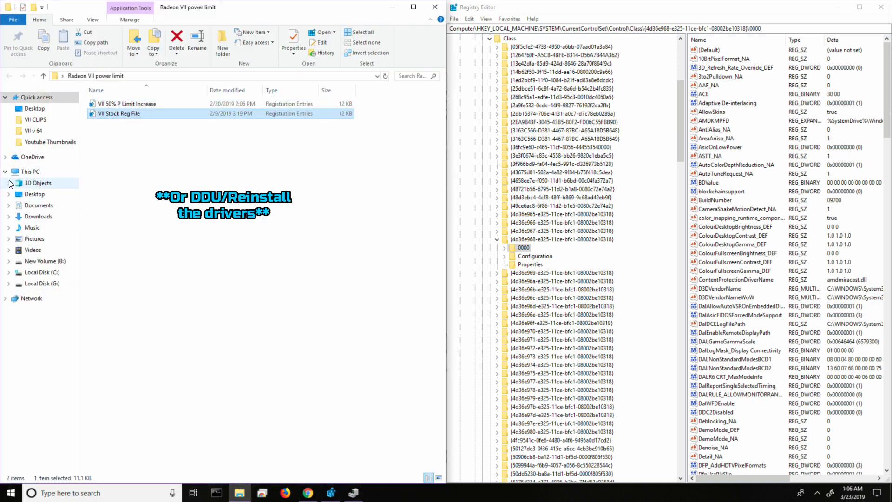